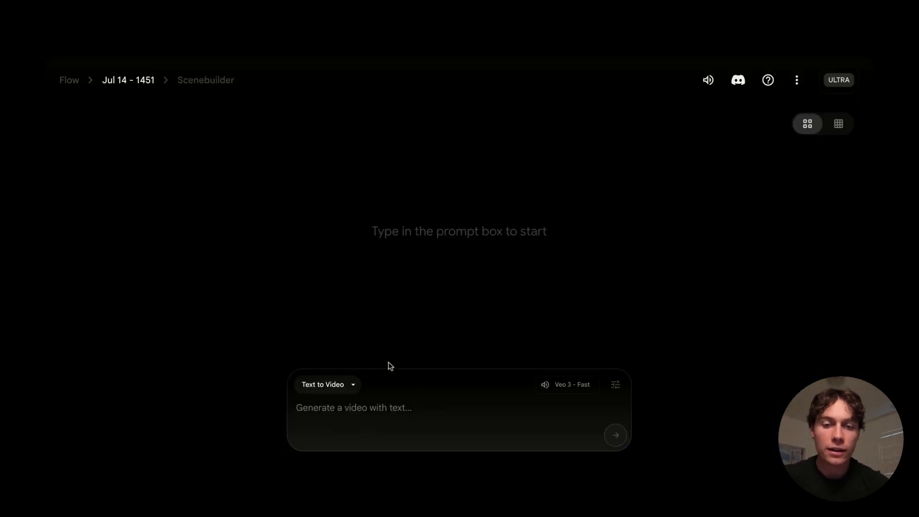
# Switch the generation mode to Frames to Video and use the cat photo as the starting frame.
pyautogui.click(356, 390)
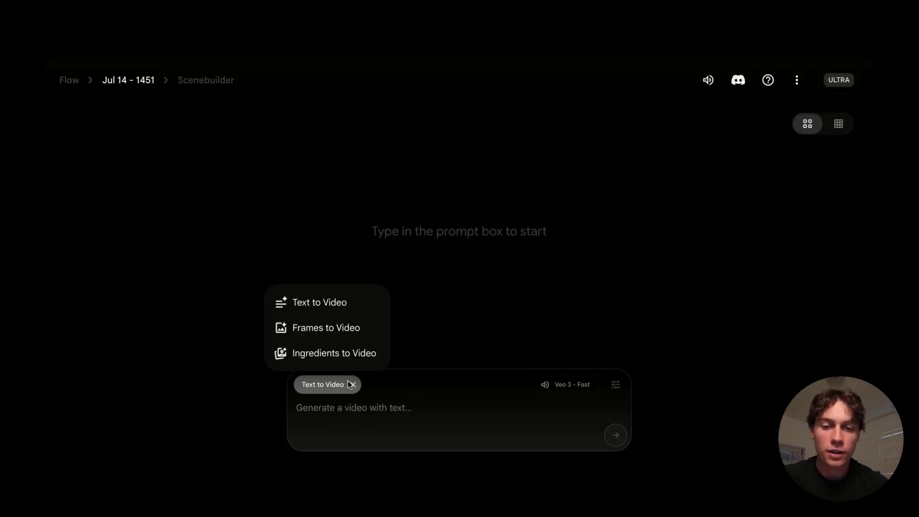
pyautogui.click(328, 329)
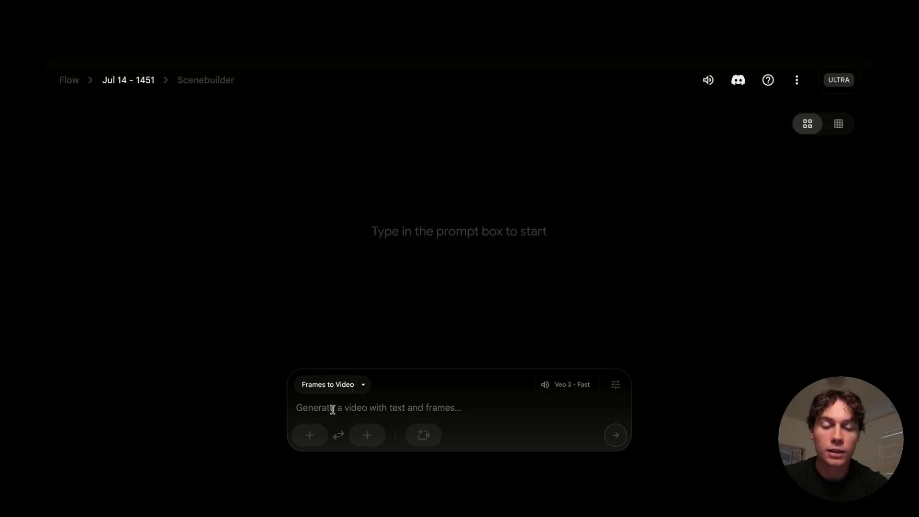
pyautogui.click(310, 433)
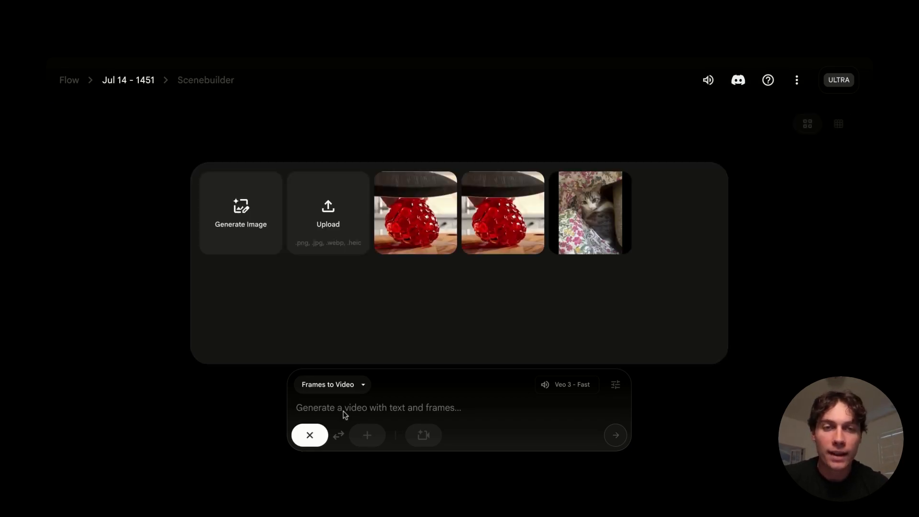
pyautogui.click(584, 232)
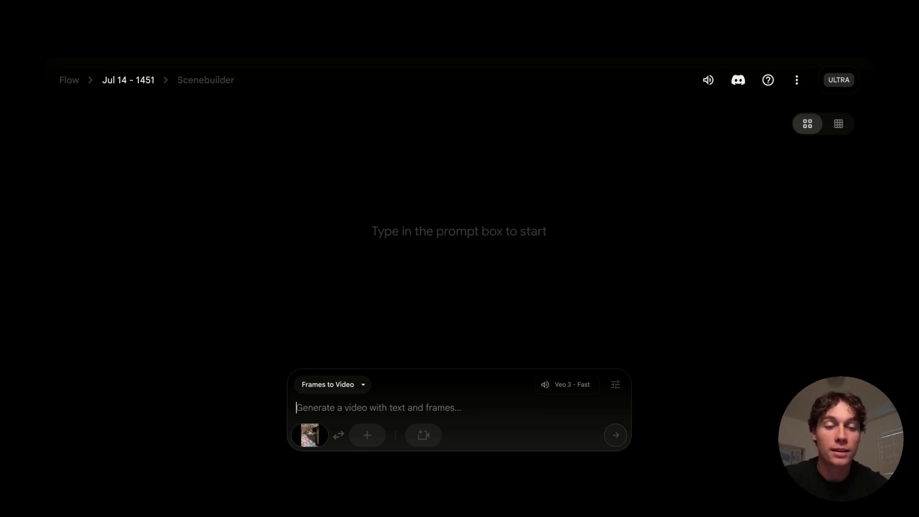
# Generate a video with the prompt "Camera slowly pushes in. Cat blinks and flicks tail. Morning sunlight; birds chirp; soft purr.".
pyautogui.click(490, 399)
pyautogui.write('Camera slowly pushes in. Cat blinks and flicks tail. Morning sunlight; birds chirp; soft purr.')
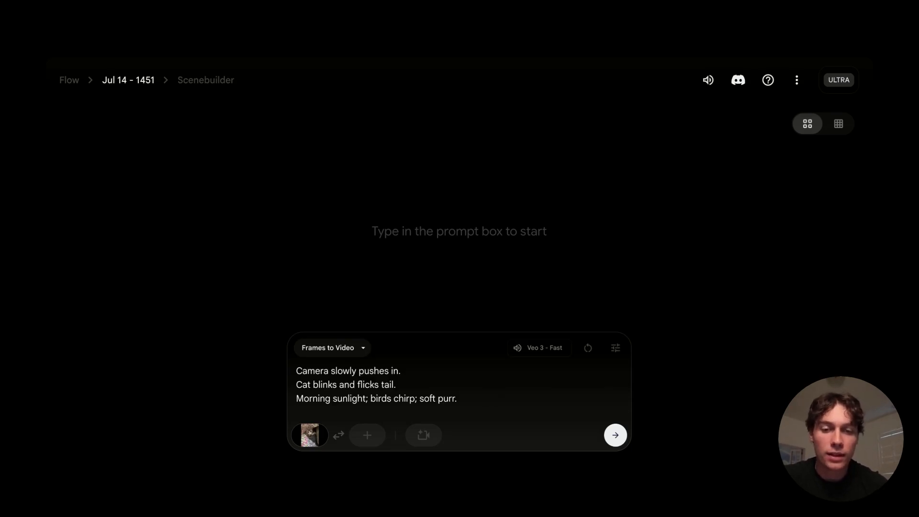
pyautogui.press('Return')
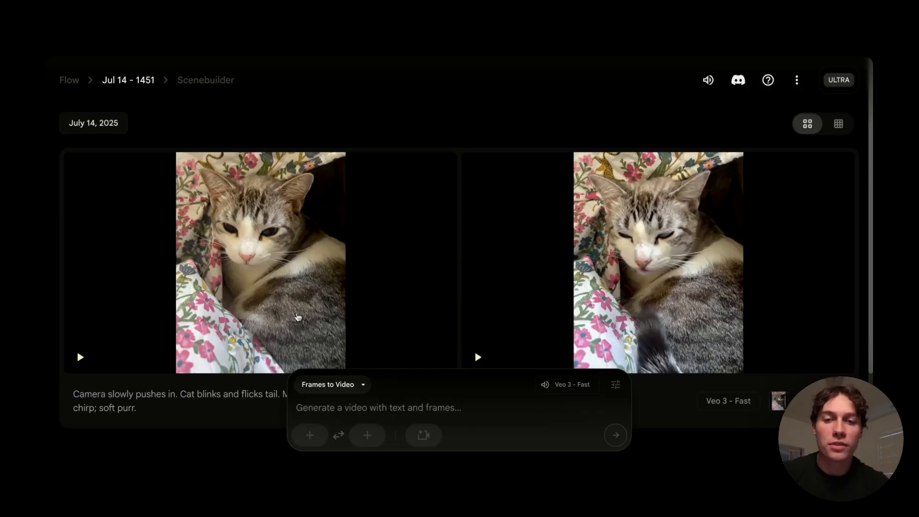
# Add the first generated cat clip to the scene and start adding another clip after it.
pyautogui.moveTo(328, 271)
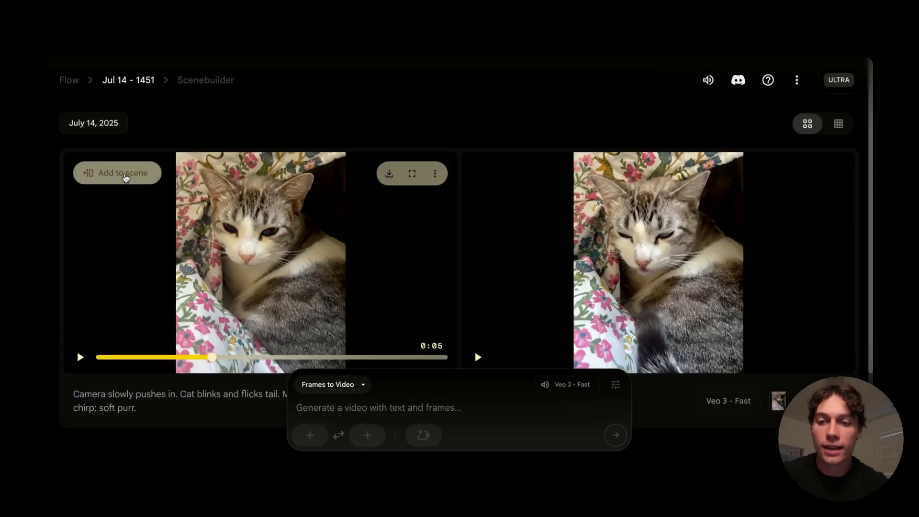
pyautogui.click(126, 178)
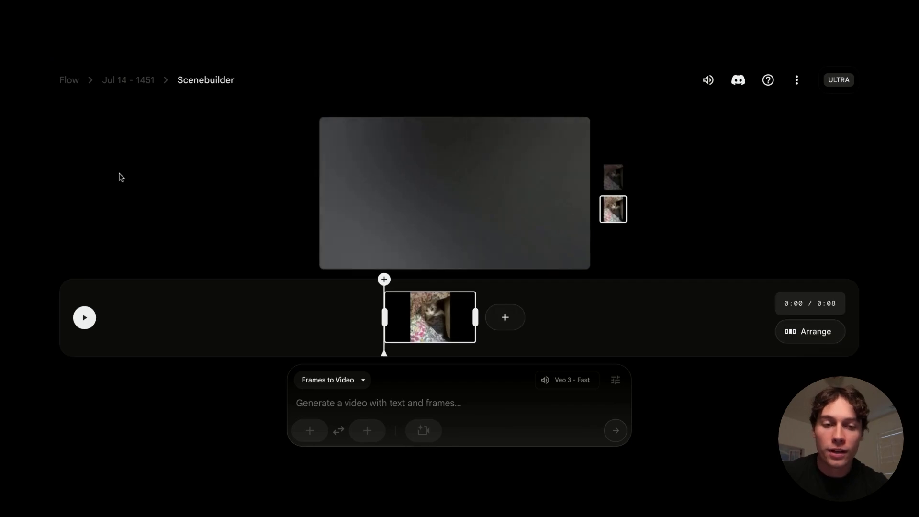
pyautogui.click(505, 318)
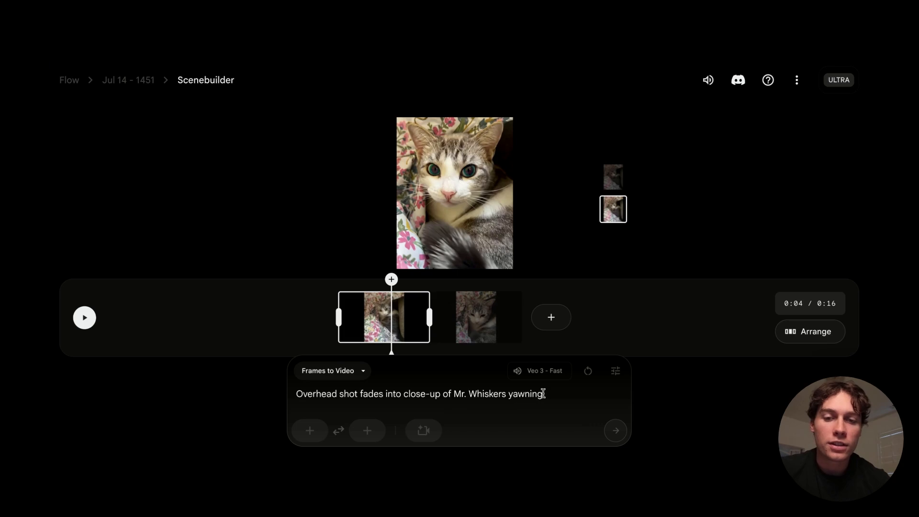
# Play back the two-clip cat scene and pause it during the second clip.
pyautogui.click(82, 317)
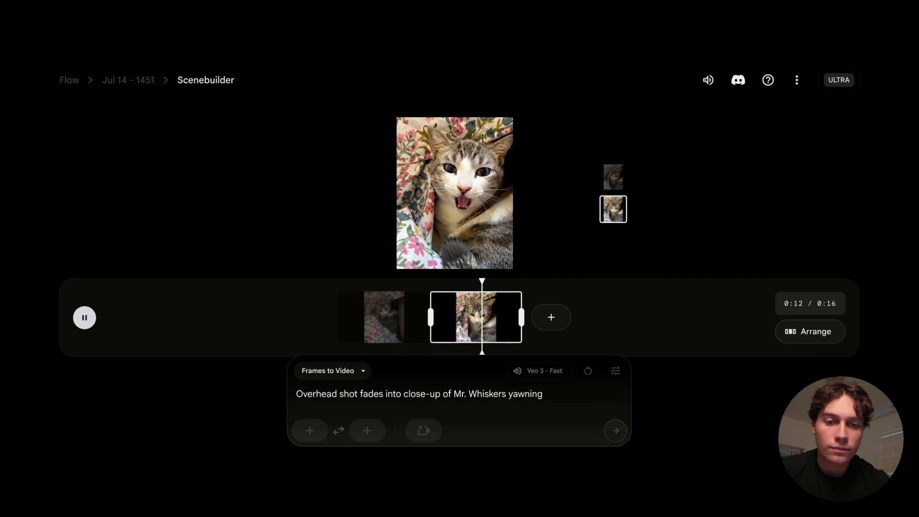
pyautogui.press('space')
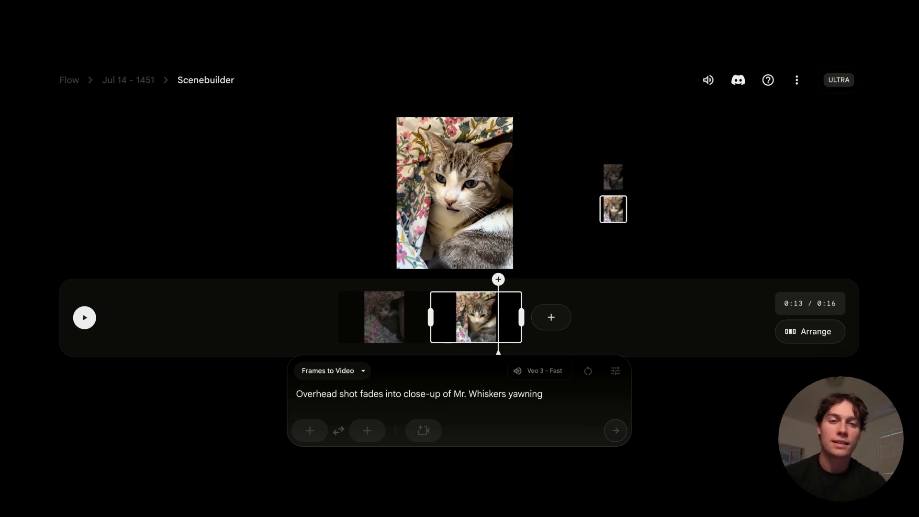
# Extend the scene with "Tilt down from storm clouds to castle gate. Lightning flash; thunder rumble; torch flames flicker. Deep echoing voice: 'Enter if you dare...'".
pyautogui.click(550, 317)
pyautogui.click(537, 283)
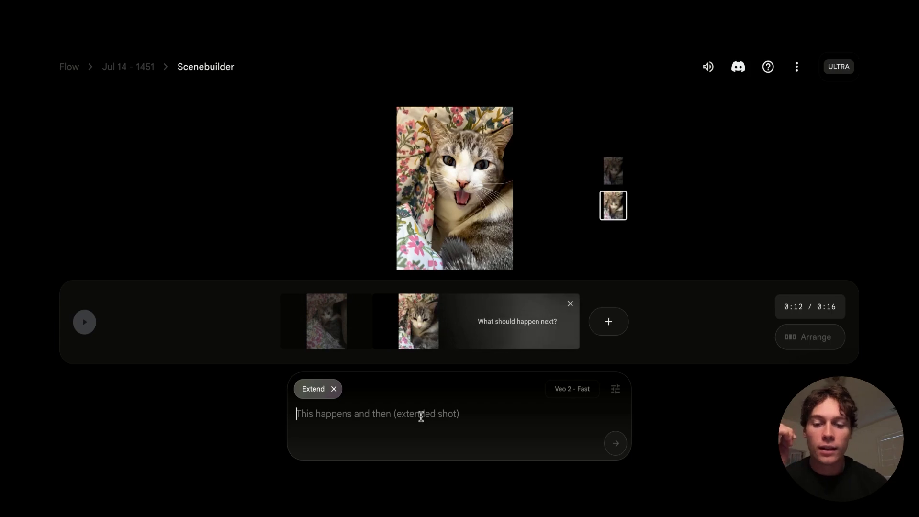
pyautogui.write('Tilt down from storm clouds to castle gate. Lightning flash; thunder rumble; torch flames flicker. Deep echoing voice: "Enter if you dare..."')
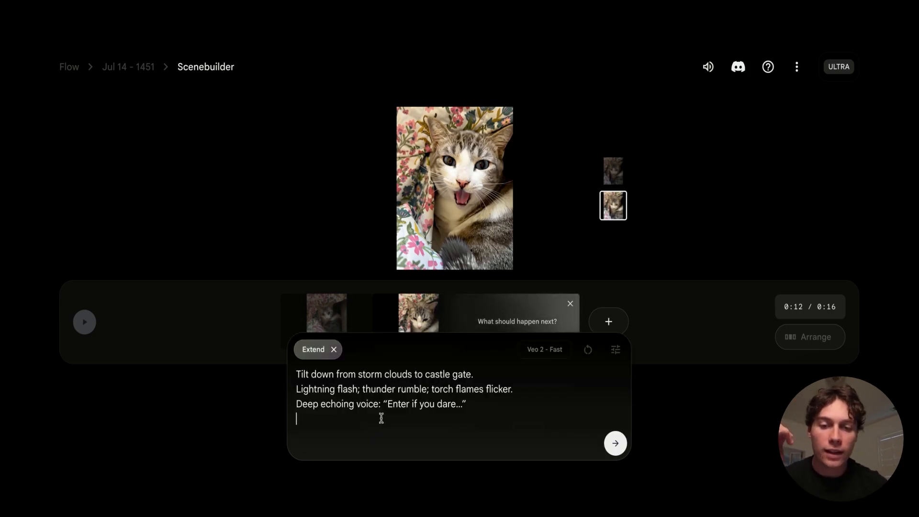
pyautogui.press('BackSpace')
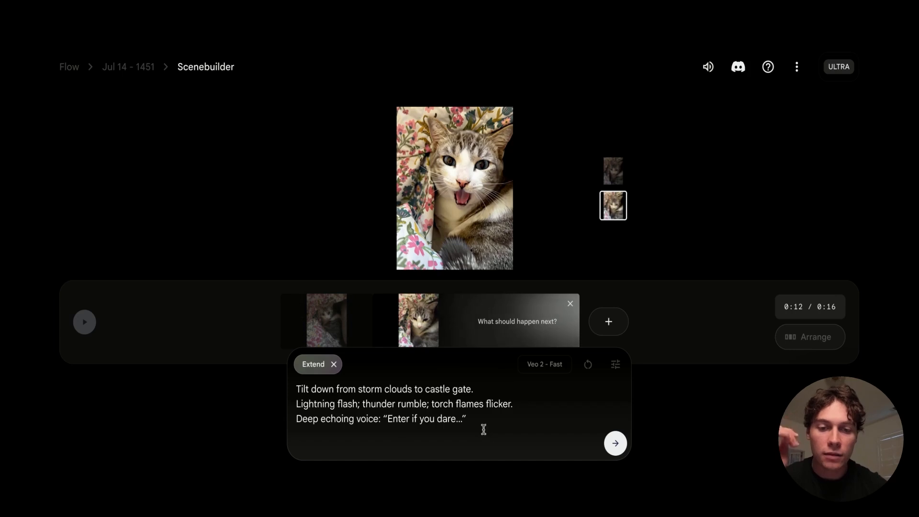
pyautogui.click(617, 443)
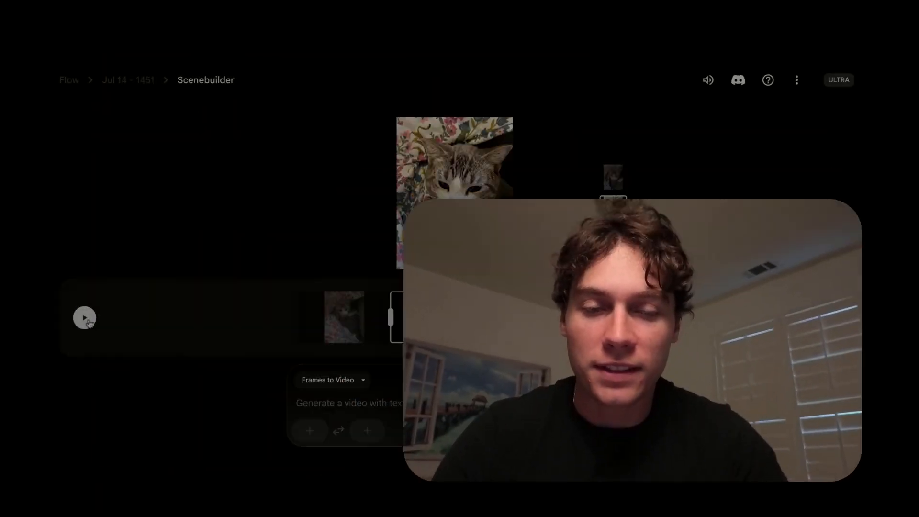
# Play back the extended scene and examine the yawning-cat frame and the castle gate clip that follows it.
pyautogui.click(85, 318)
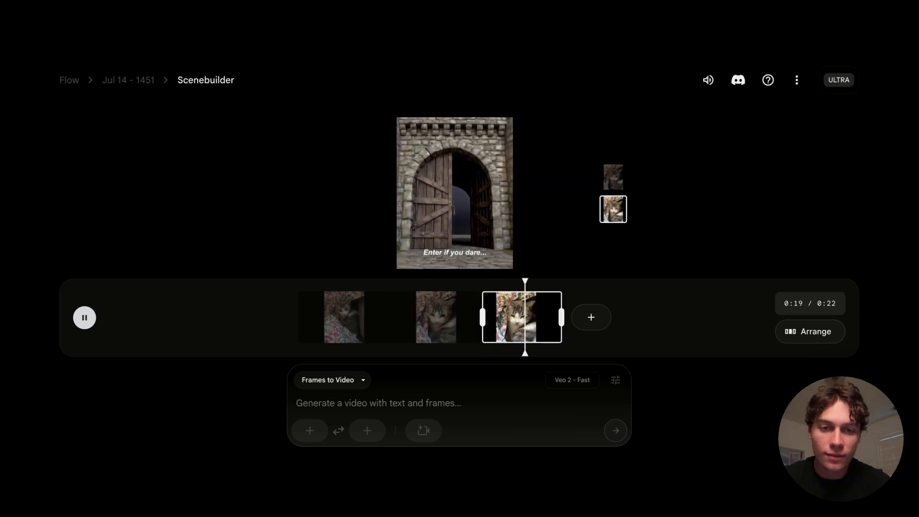
pyautogui.press('space')
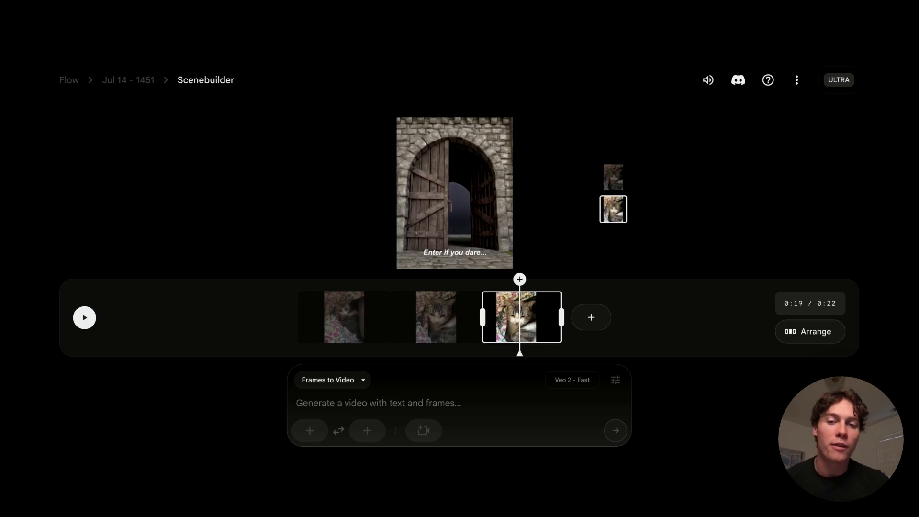
pyautogui.moveTo(520, 282); pyautogui.dragTo(537, 289)
pyautogui.click(453, 301)
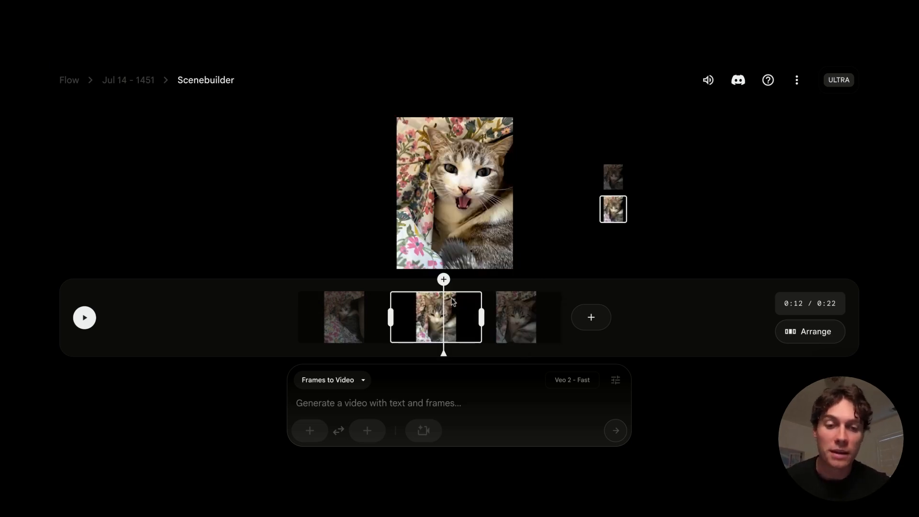
pyautogui.moveTo(446, 281)
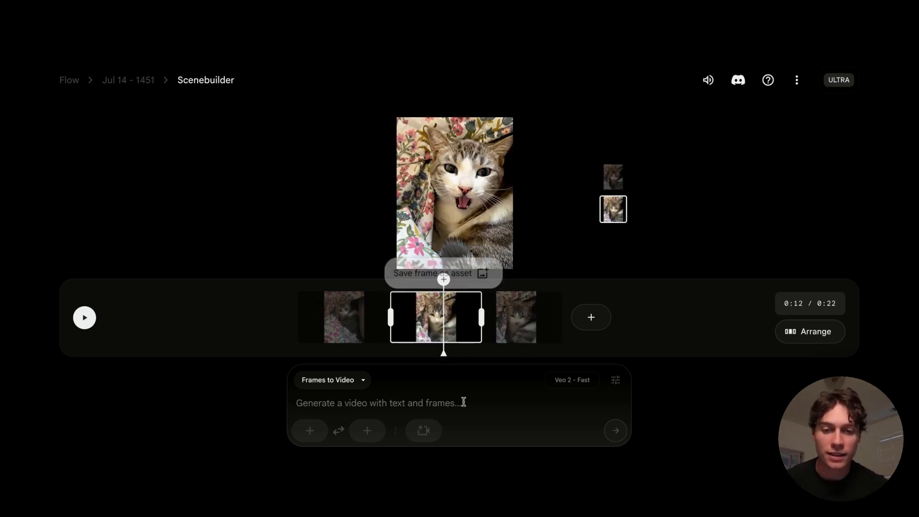
pyautogui.click(539, 325)
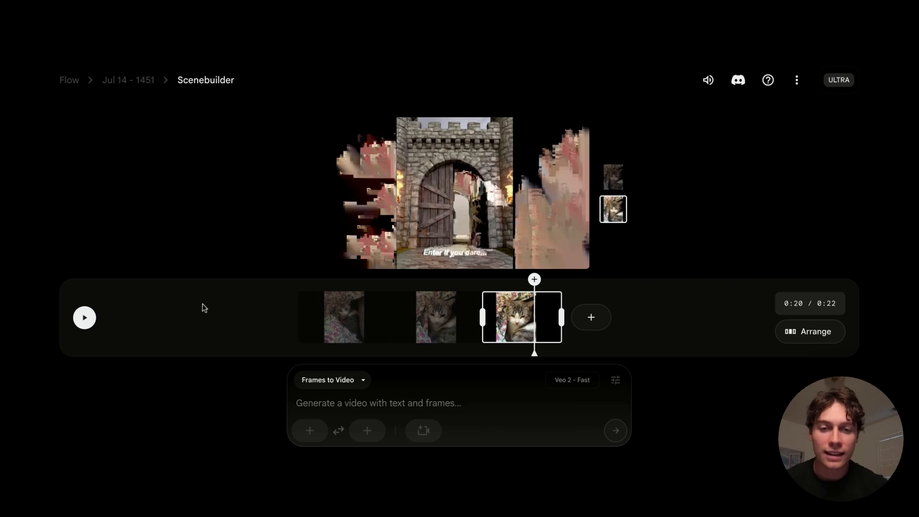
pyautogui.click(84, 317)
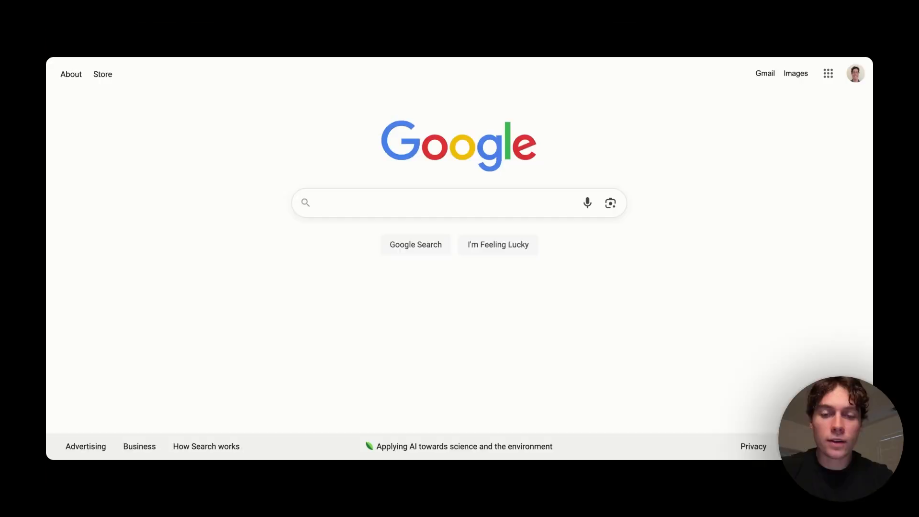
# Search Google for "whisk", open the Whisk site and enter the tool.
pyautogui.write('whisk')
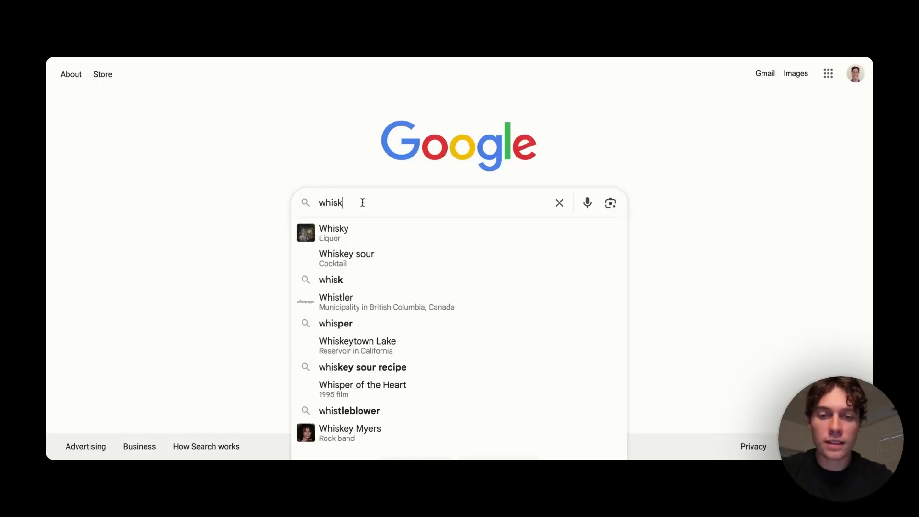
pyautogui.press('Return')
pyautogui.click(229, 245)
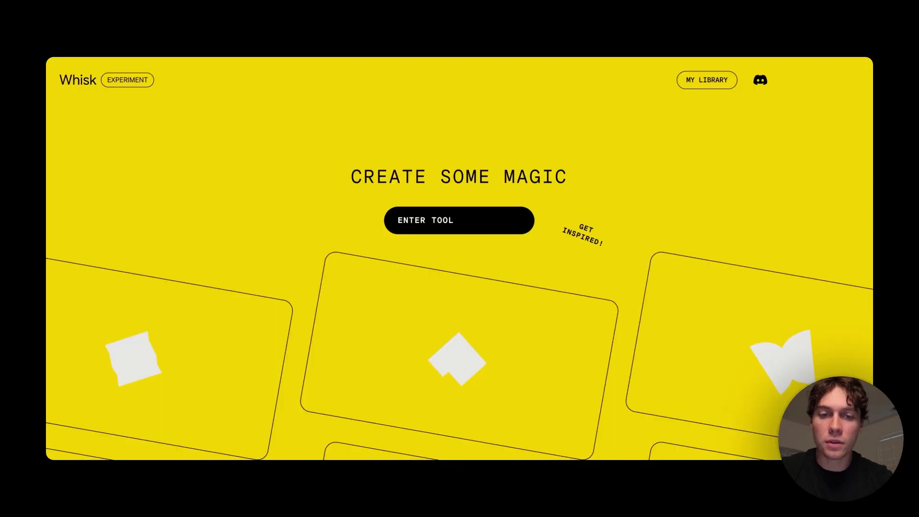
pyautogui.click(445, 227)
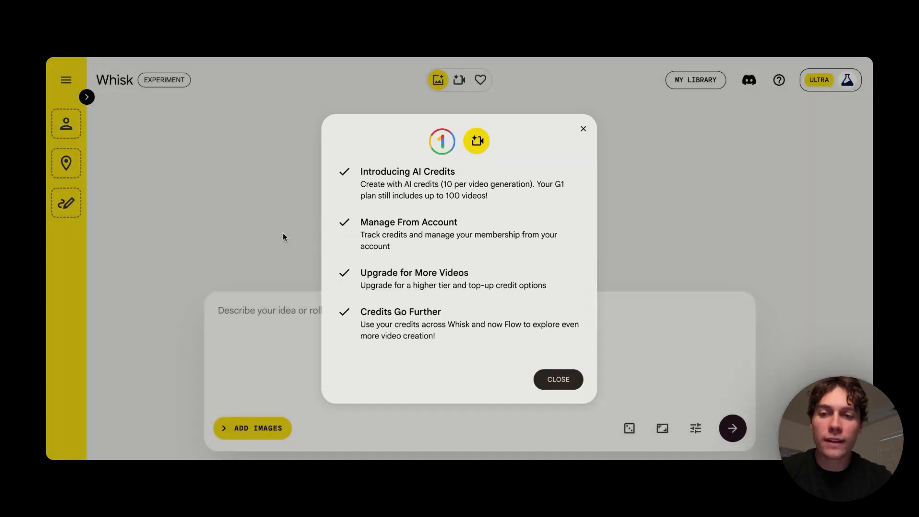
# Dismiss the AI credits notice and expand the subject, scene and style image inputs.
pyautogui.click(283, 234)
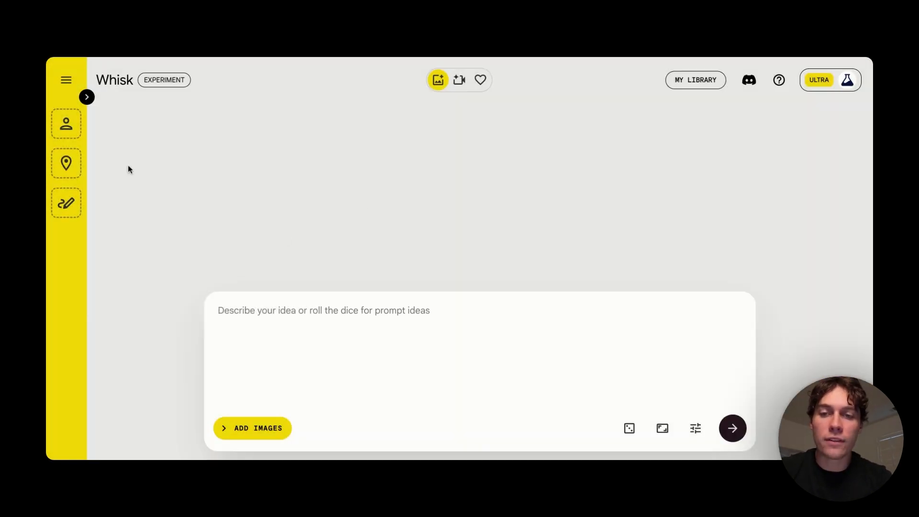
pyautogui.click(86, 97)
pyautogui.moveTo(156, 183)
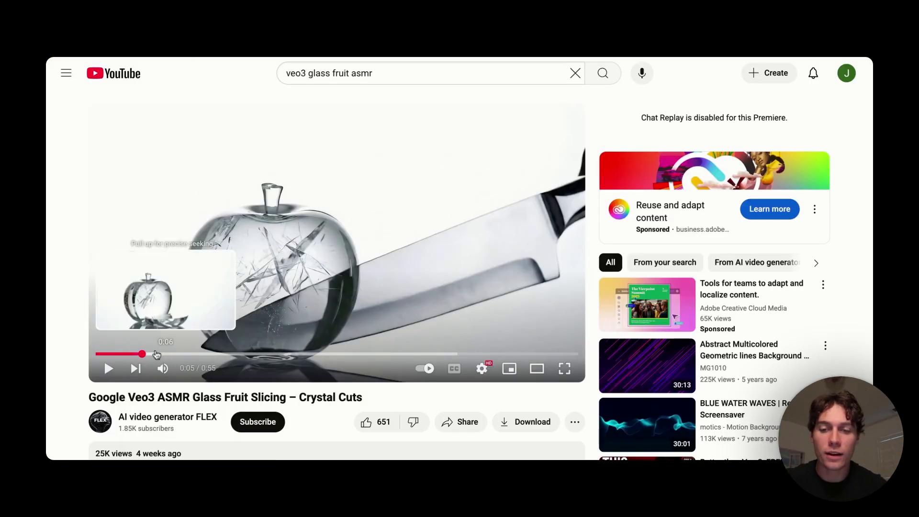
# On YouTube, play the glass fruit slicing video from 0:06 and skip ahead to the blue glass fruit near 0:35.
pyautogui.click(153, 355)
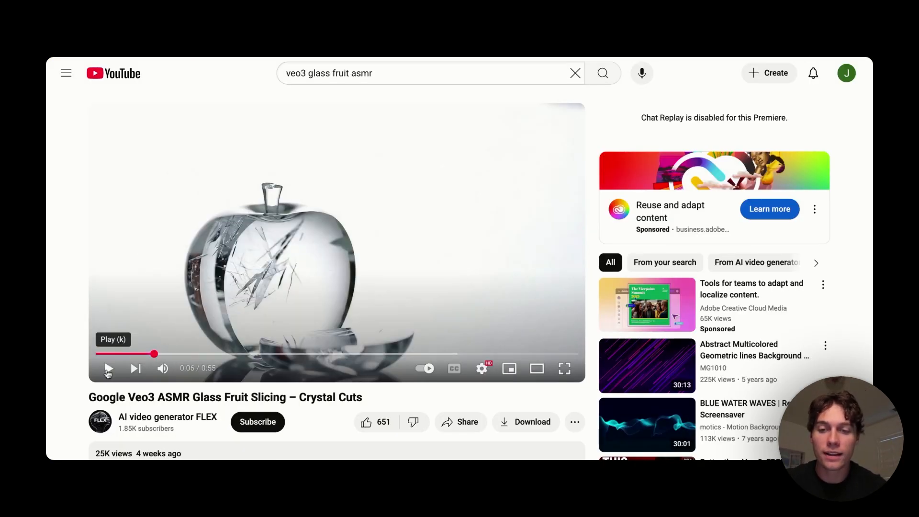
pyautogui.click(108, 369)
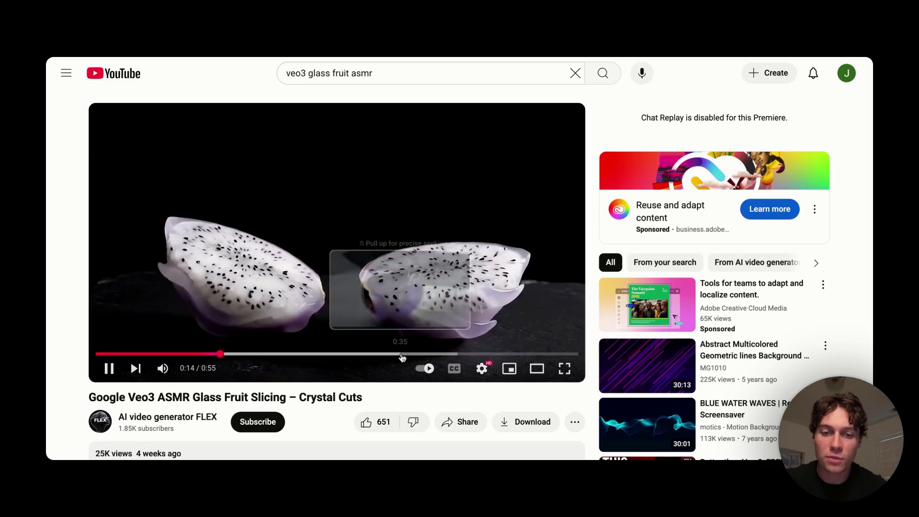
pyautogui.click(404, 354)
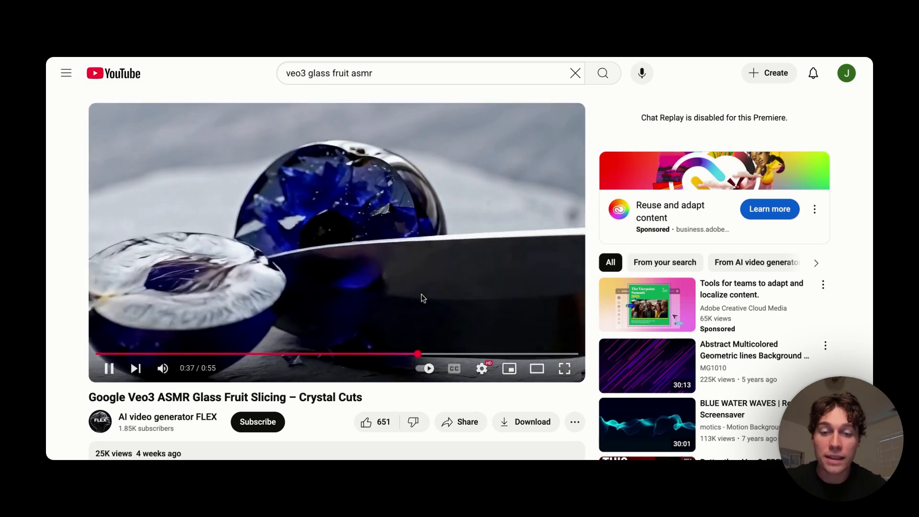
pyautogui.click(432, 221)
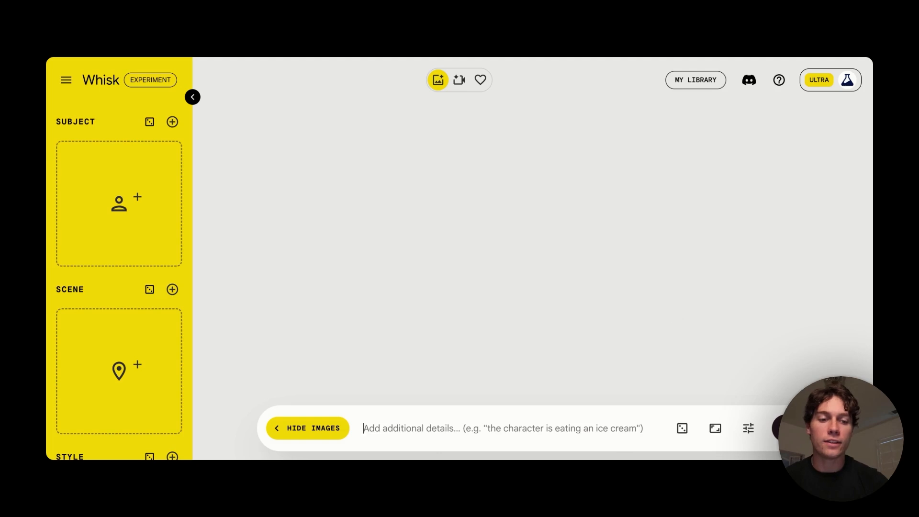
# In Whisk, add the blue glass fruit screenshot as the subject, and open and select its full text description.
pyautogui.moveTo(193, 228); pyautogui.dragTo(100, 229)
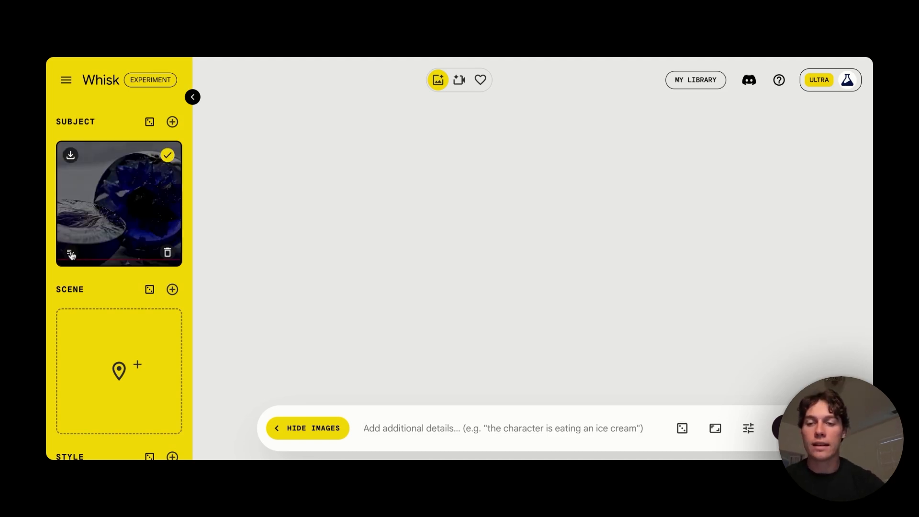
pyautogui.click(71, 254)
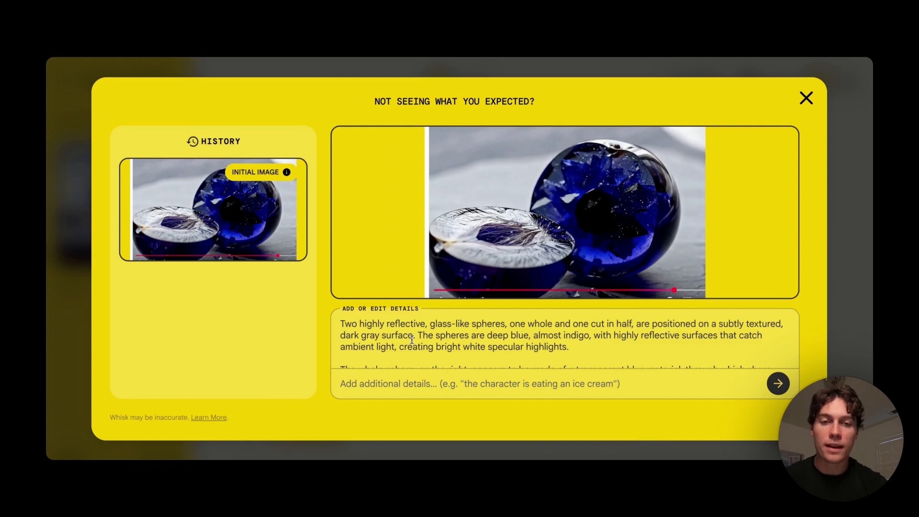
pyautogui.scroll(-10, 412, 340)
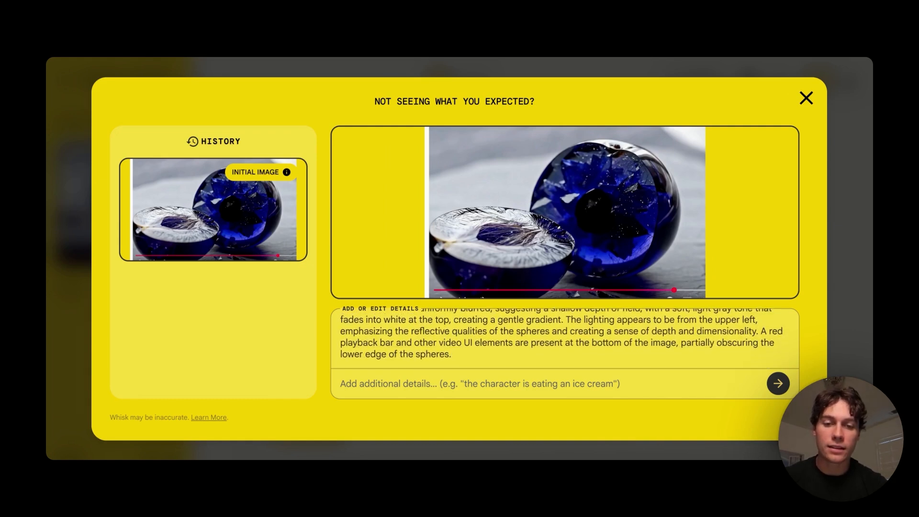
pyautogui.scroll(2, 413, 339)
pyautogui.hotkey('ctrl', 'a')
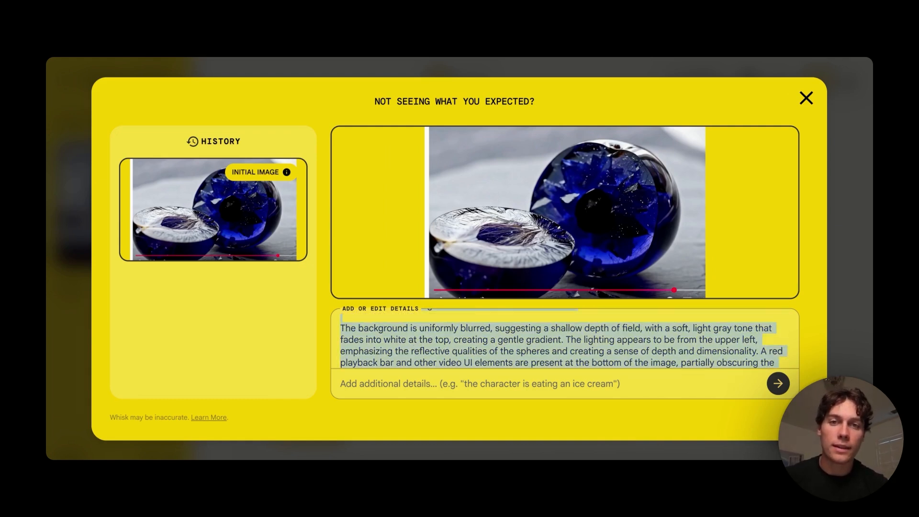